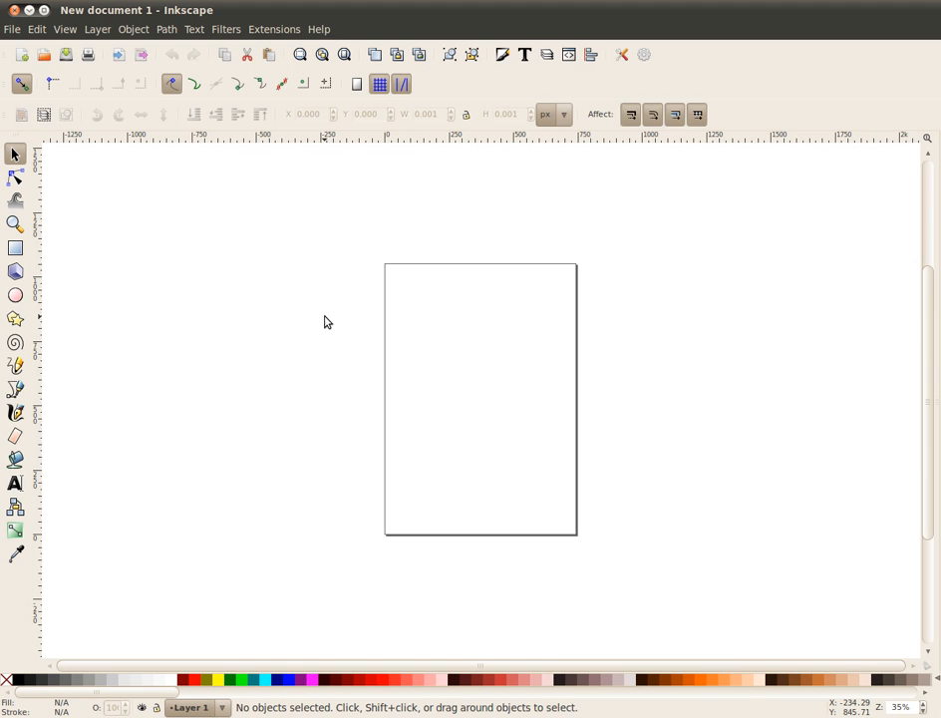
- Add a text object reading "Some Text" in the upper part of the page
key("t")
left_click(527, 371)
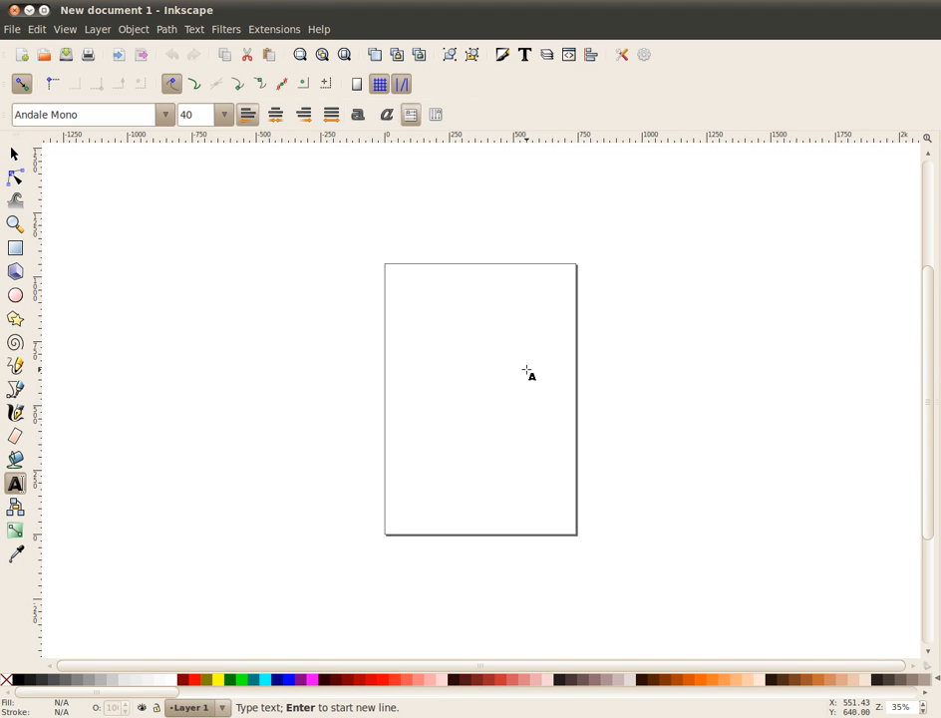
type("Some T")
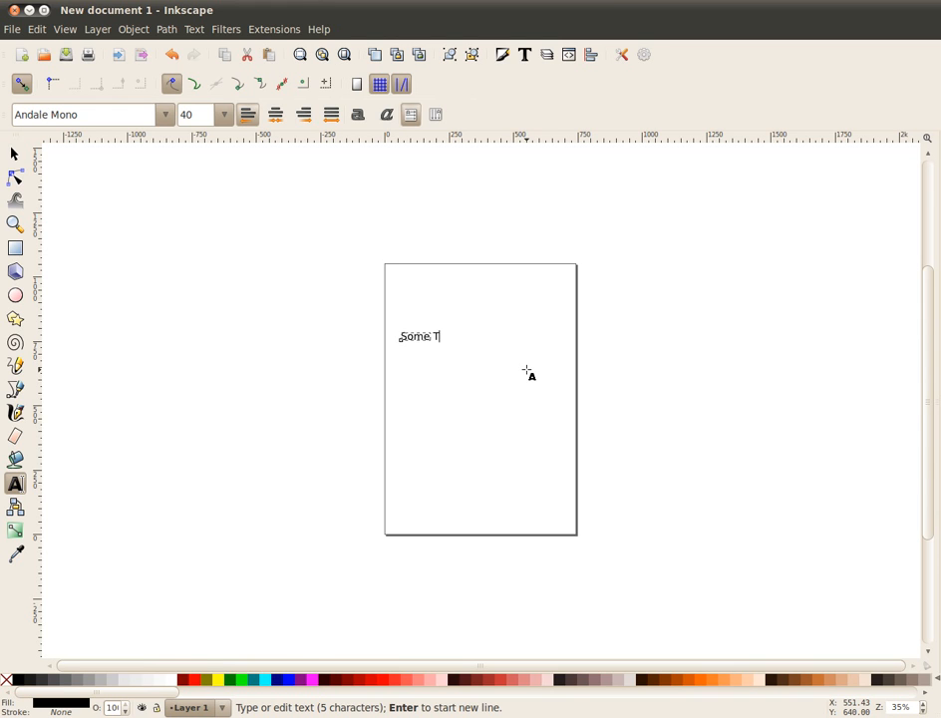
type("ext")
key("F1")
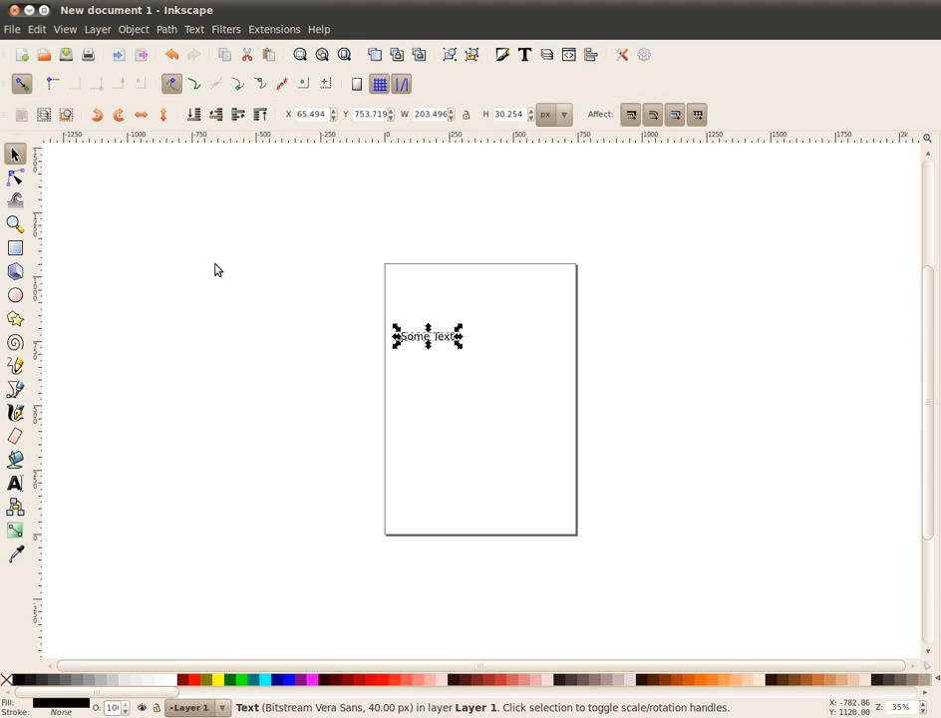
- Enlarge the text to 144 px across the lower part of the page and set its font to Arial Black
key("F8")
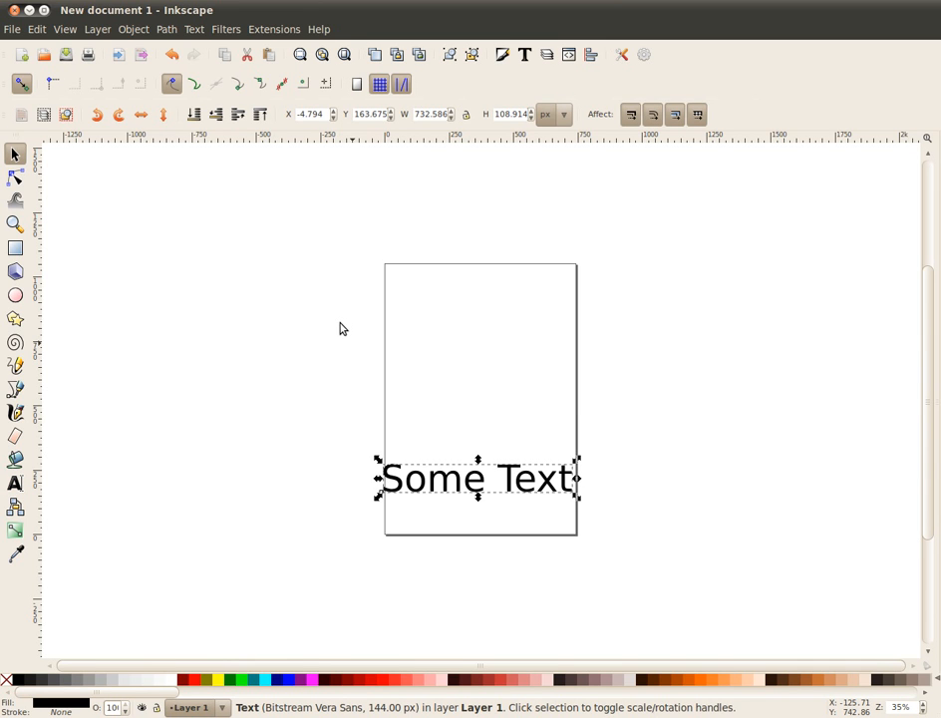
key("F8")
left_click(165, 114)
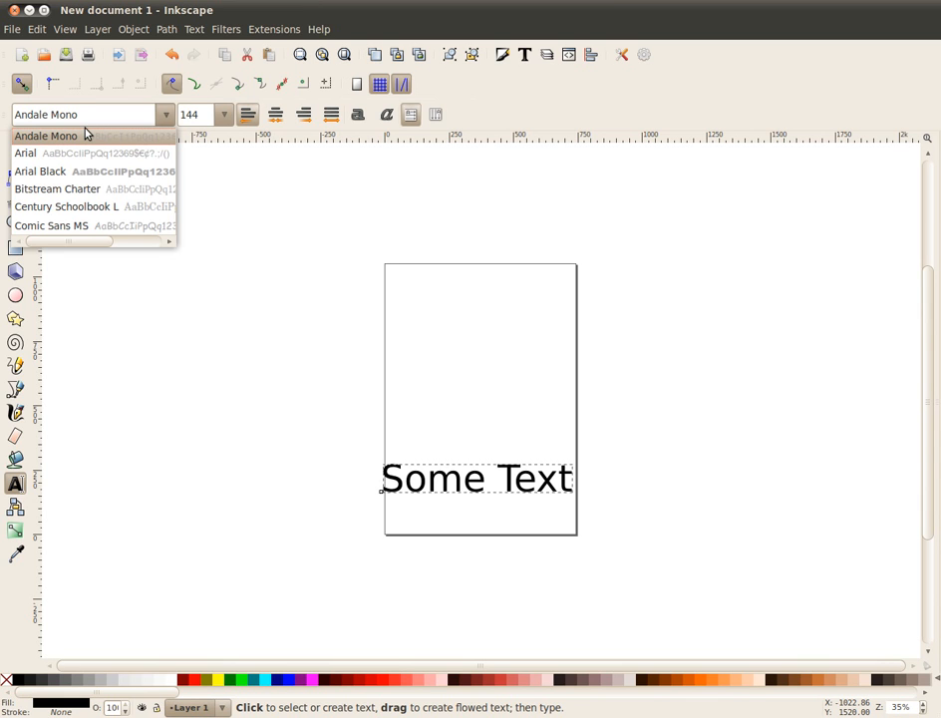
left_click(40, 171)
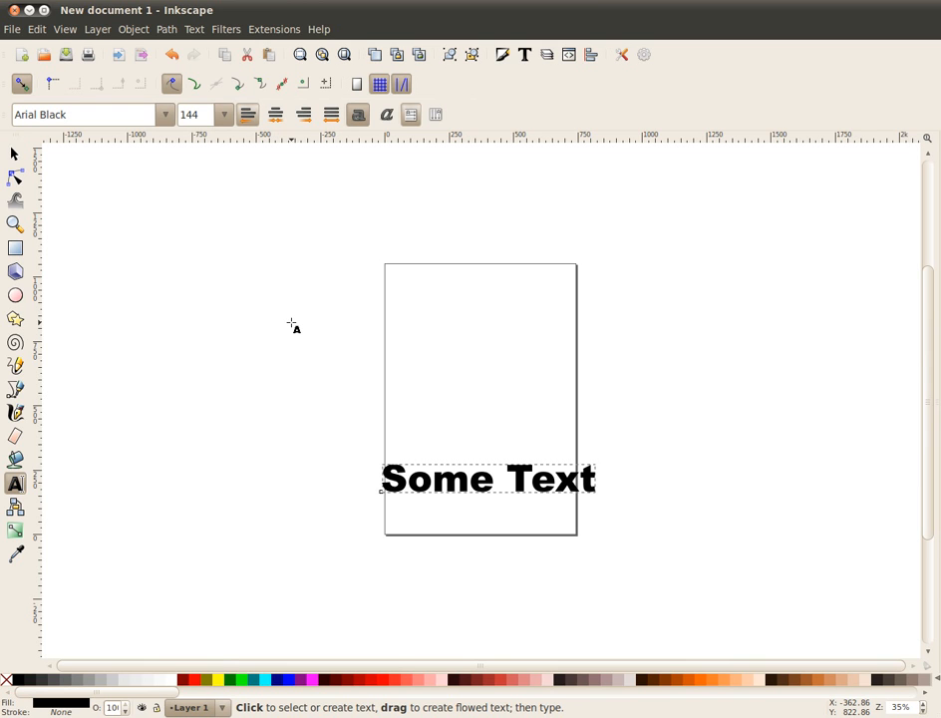
- Draw a 3D box in the upper half of the page, above the text
key("x")
left_click_drag(431, 339, 471, 381)
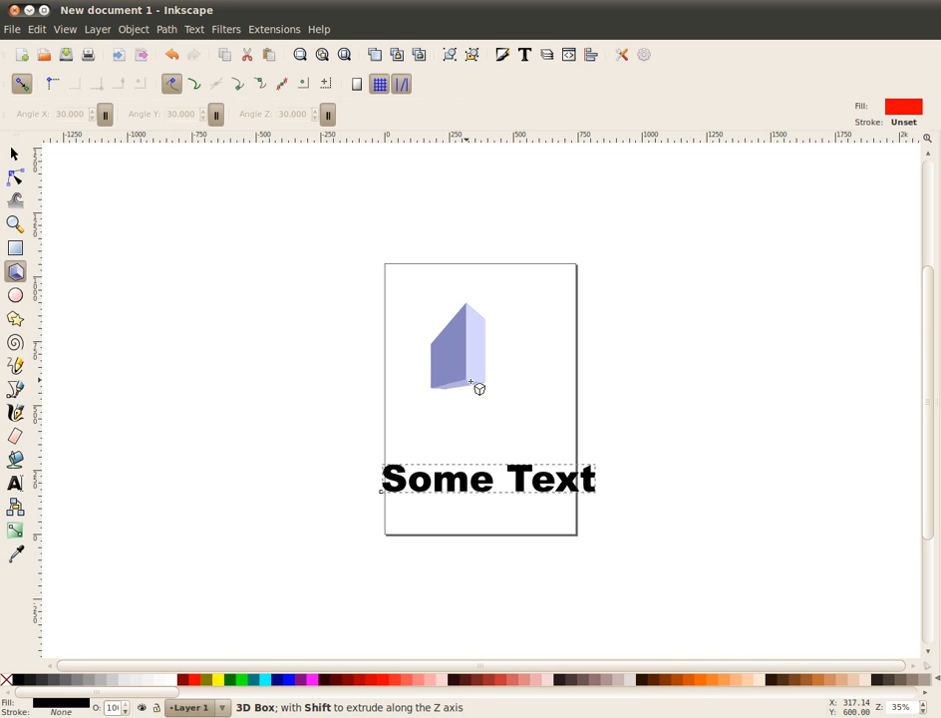
left_click_drag(471, 382, 472, 382)
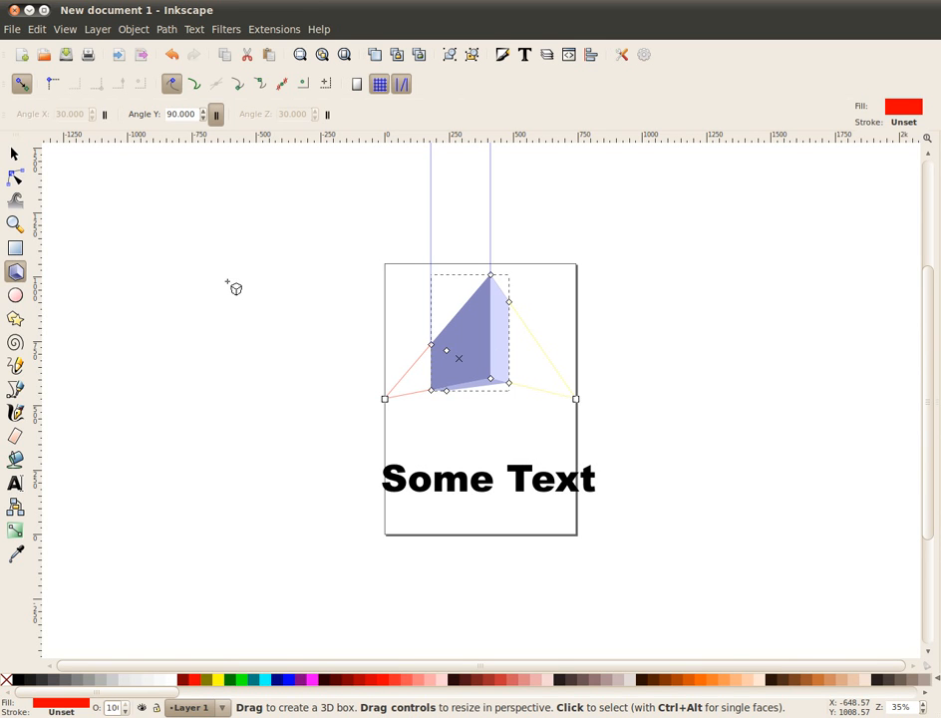
- Pull the 3D box's two side vanishing points far outside the page and shift the box slightly right and down
left_click_drag(385, 399, 184, 389)
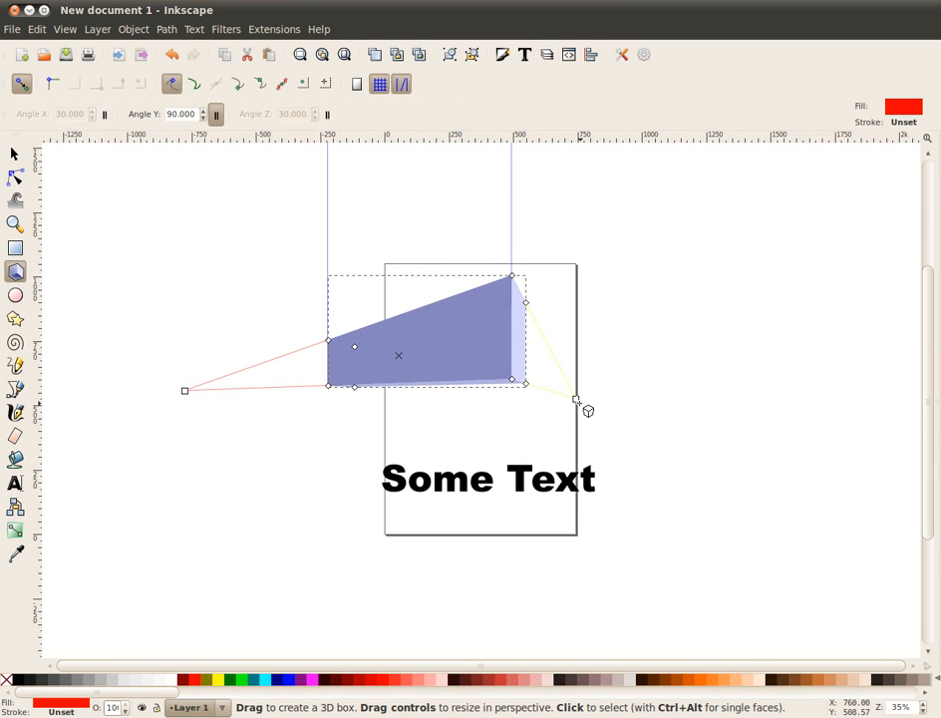
left_click_drag(576, 400, 817, 426)
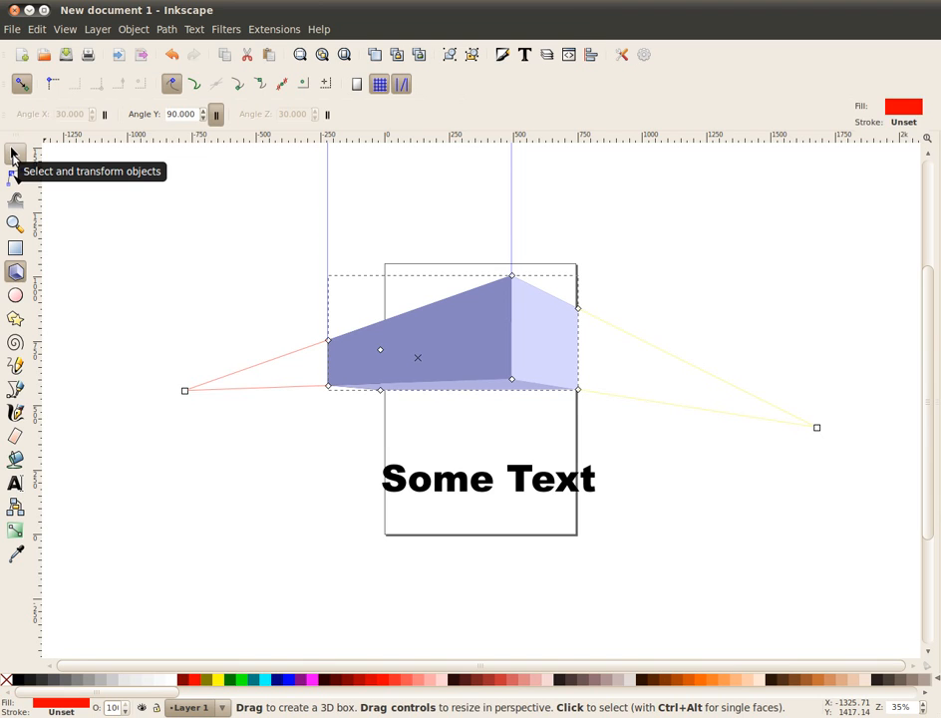
left_click(14, 154)
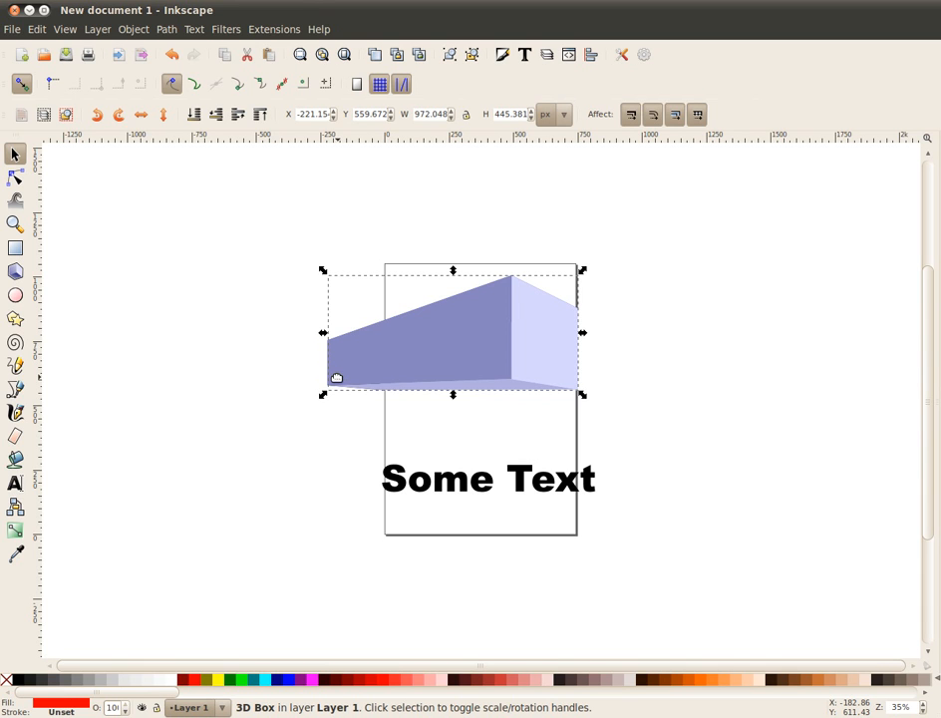
left_click_drag(337, 377, 378, 391)
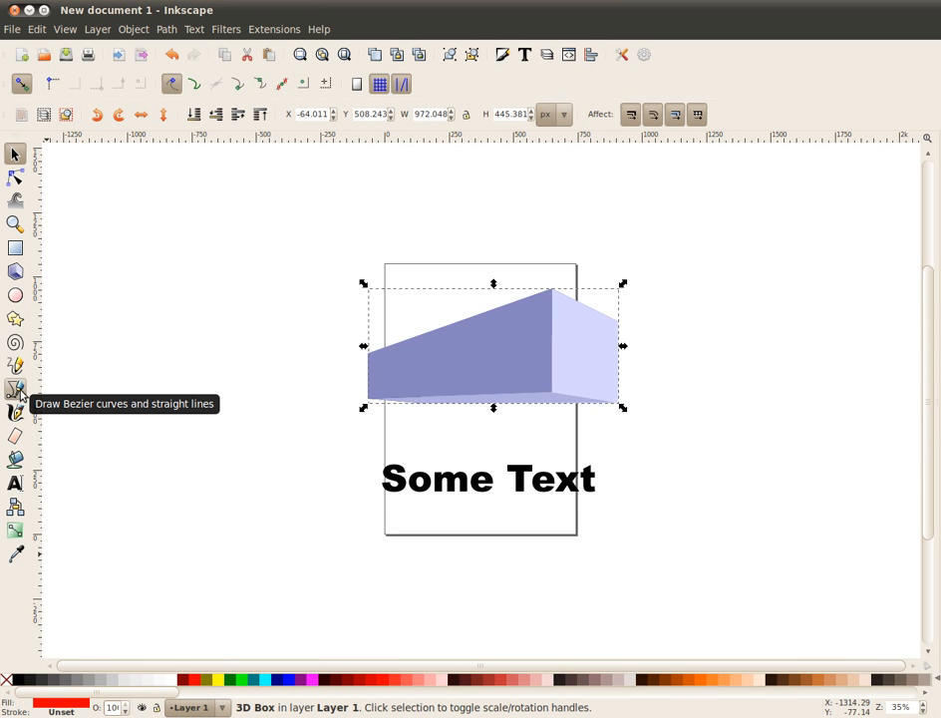
- Trace the box's large dark face with a closed four-corner Bezier path and move the box off the page to its right
left_click(16, 389)
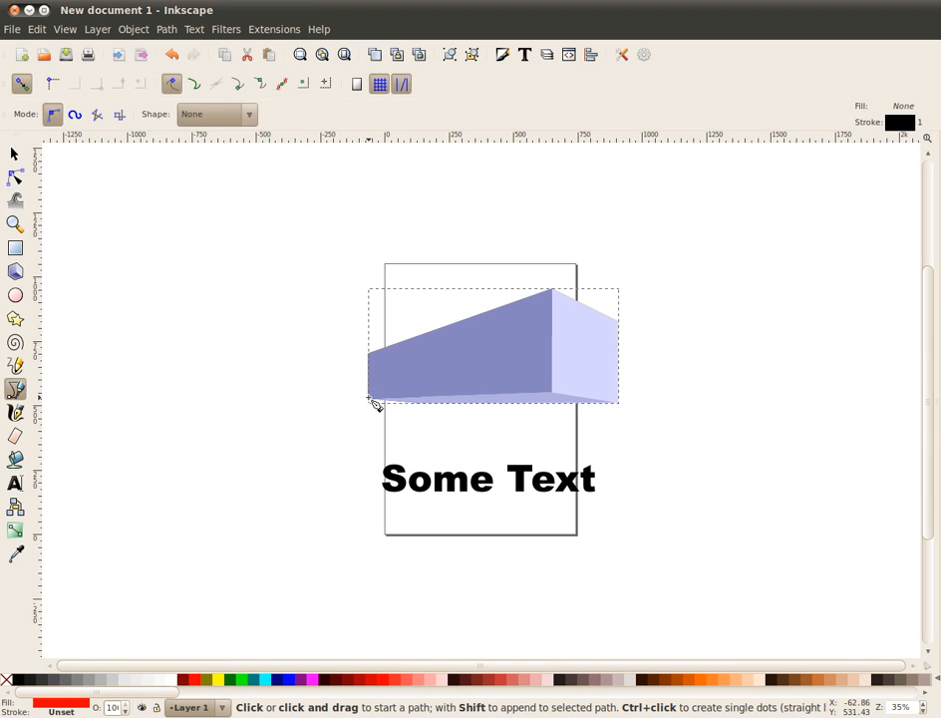
left_click(368, 397)
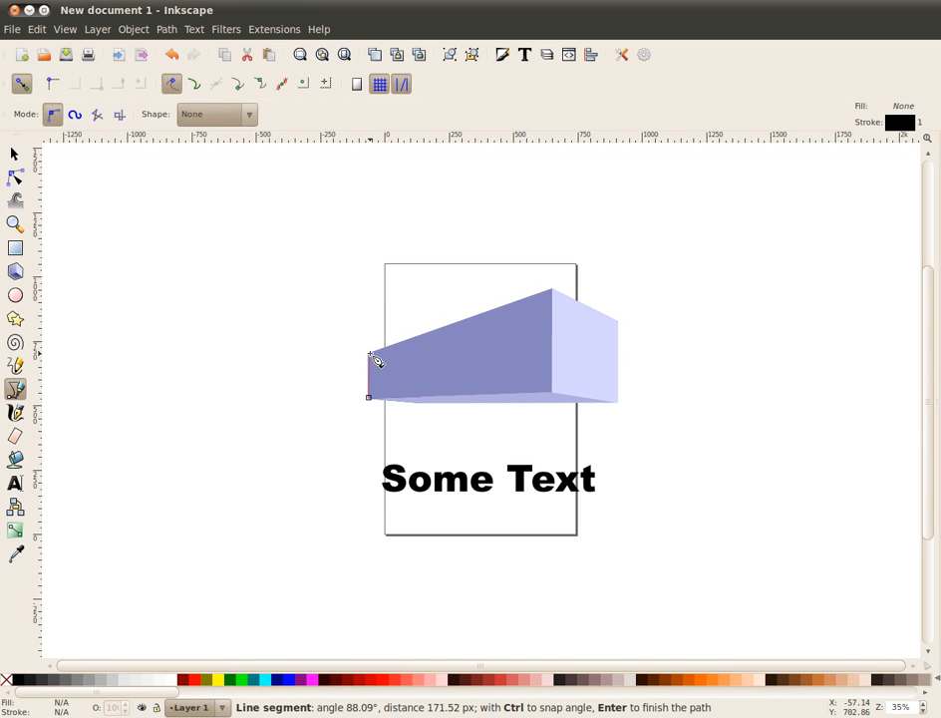
left_click(370, 354)
left_click(551, 289)
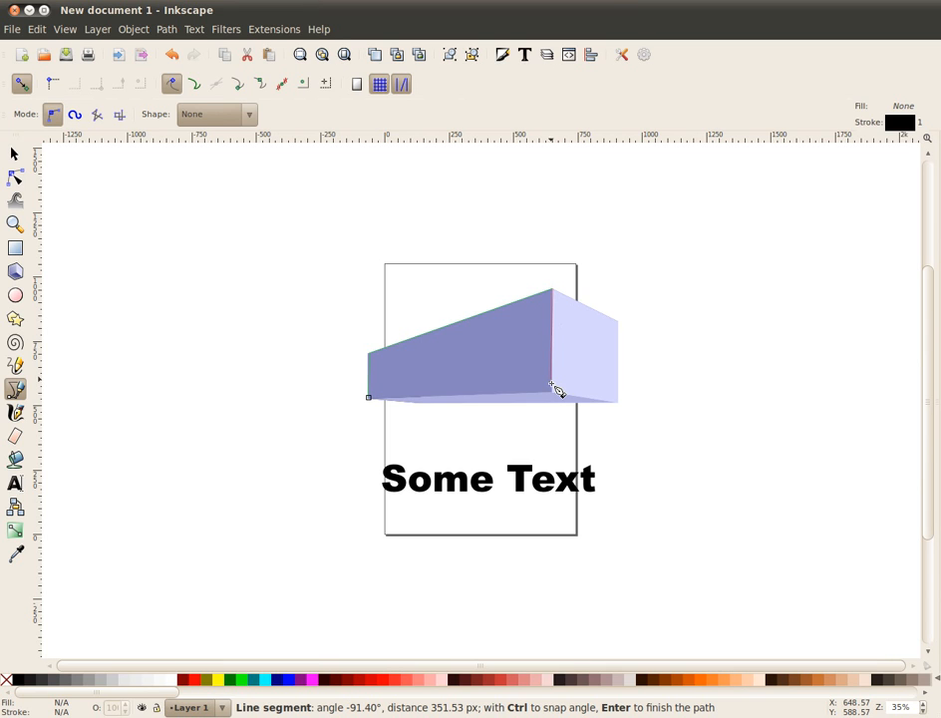
left_click(551, 387)
left_click(369, 398)
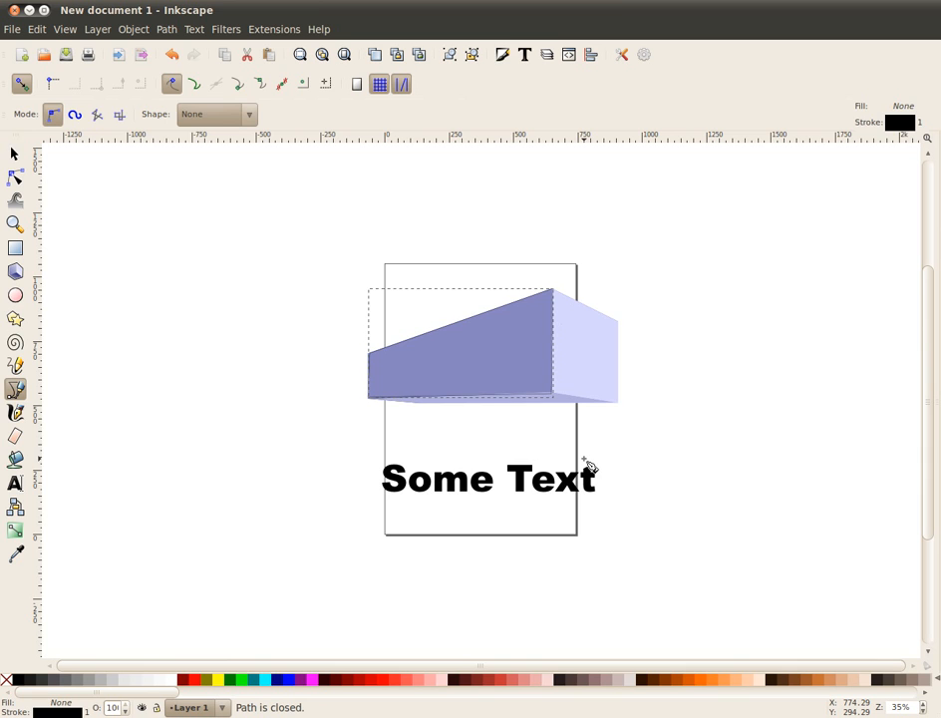
key("s")
left_click_drag(483, 385, 702, 420)
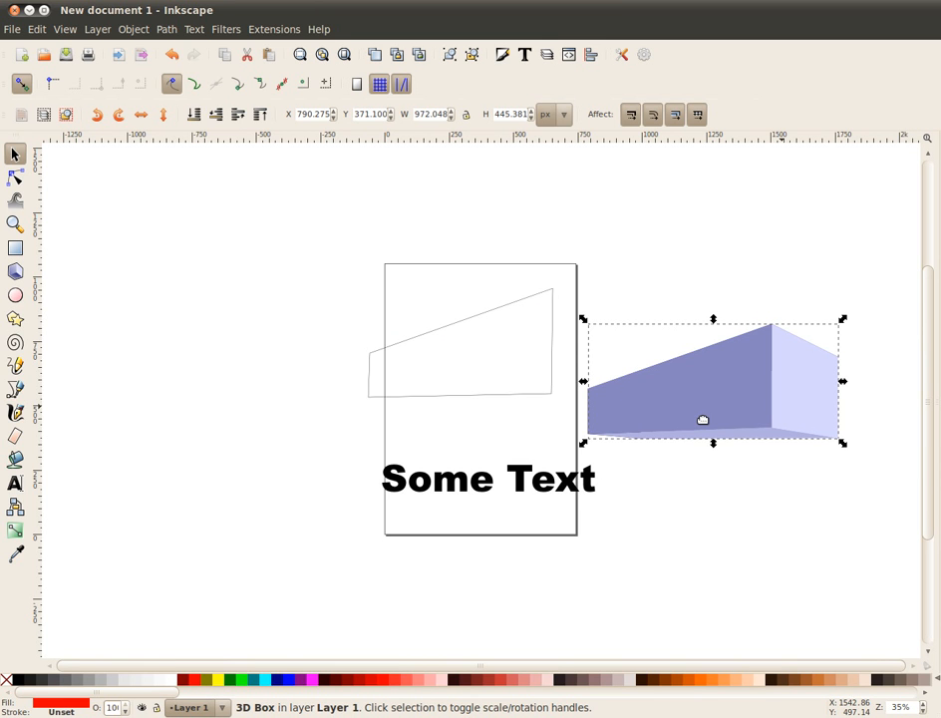
- Convert the text to a path and apply the Perspective extension to fit it to the traced four-sided outline
left_click(471, 487)
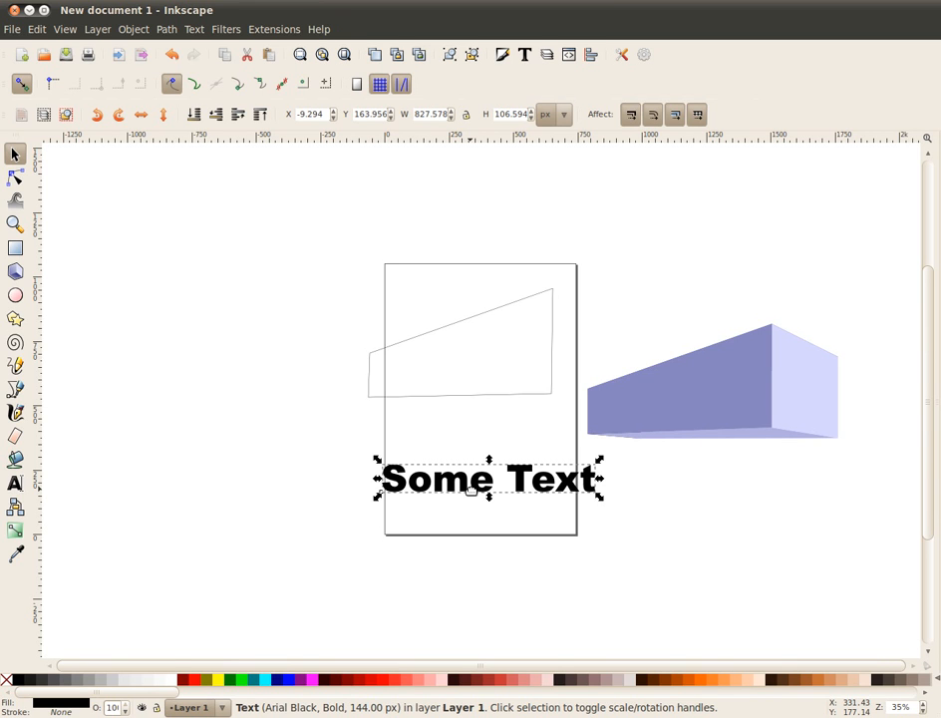
left_click(165, 29)
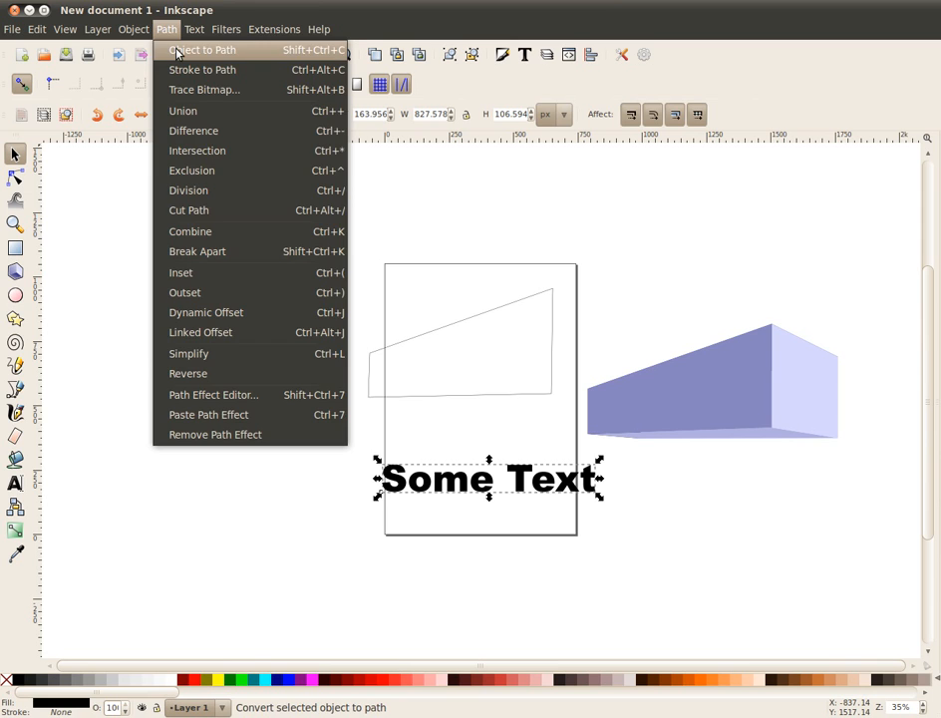
left_click(176, 50)
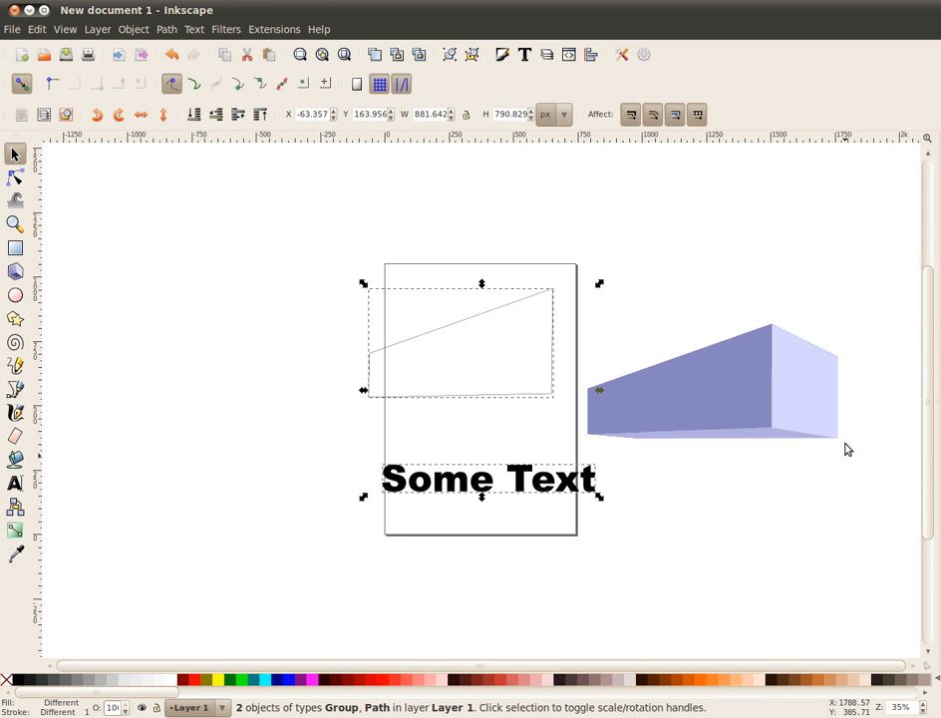
left_click(273, 29)
mouse_move(299, 170)
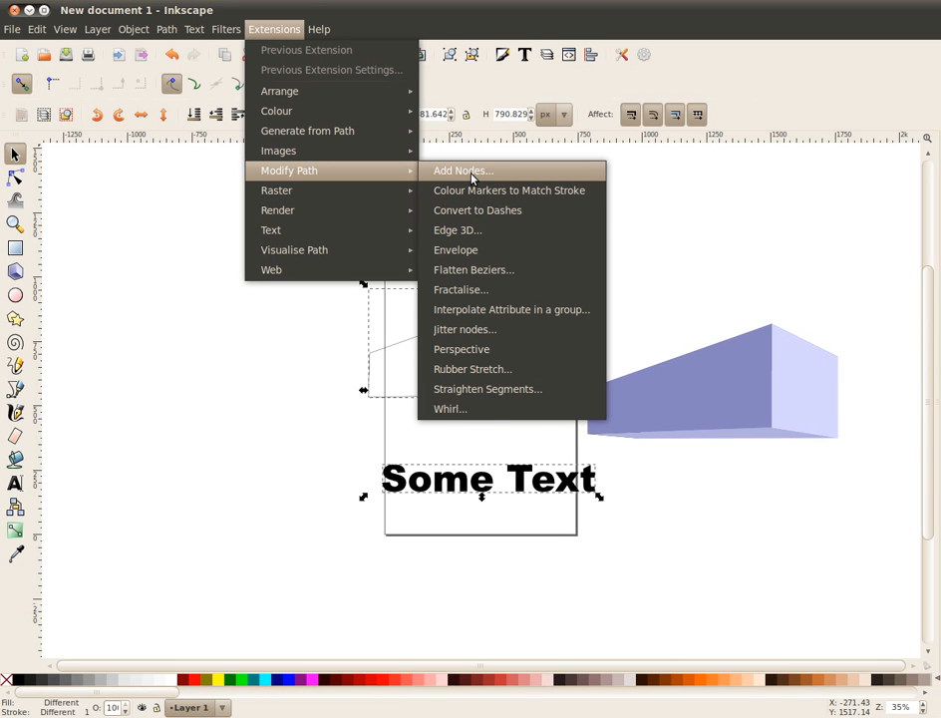
left_click(476, 349)
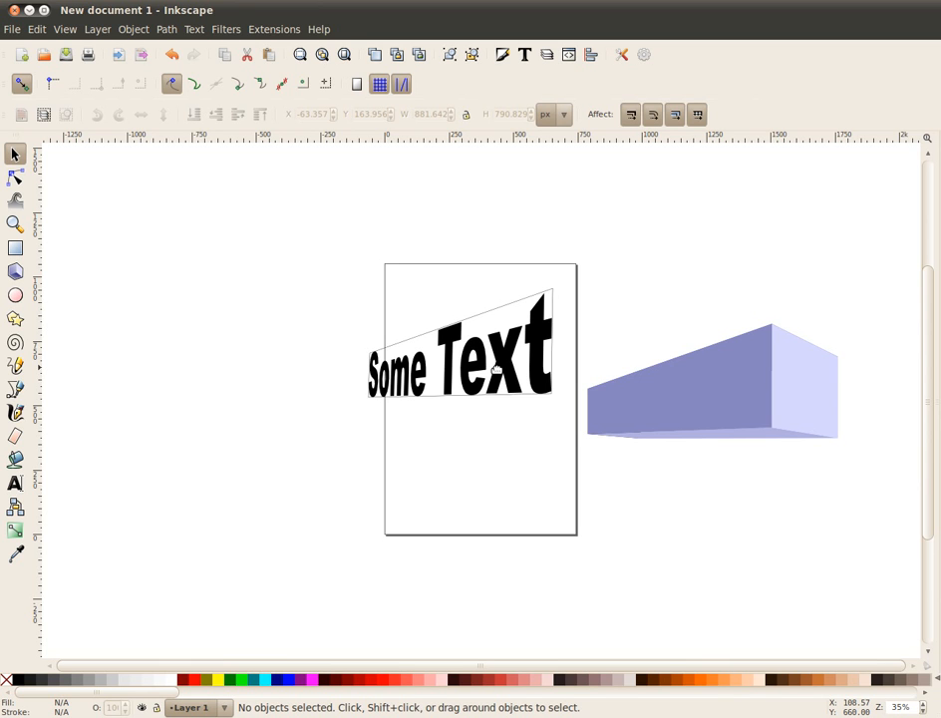
- Delete the traced outline and place the perspective text group mid-page with a grey fill
key("n")
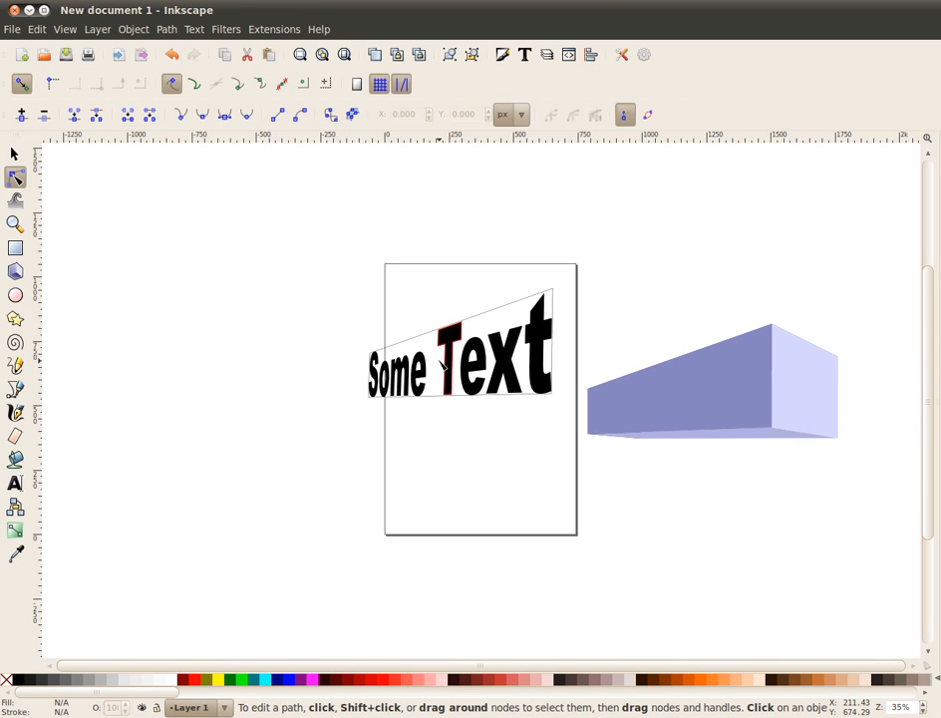
key("ctrl+z")
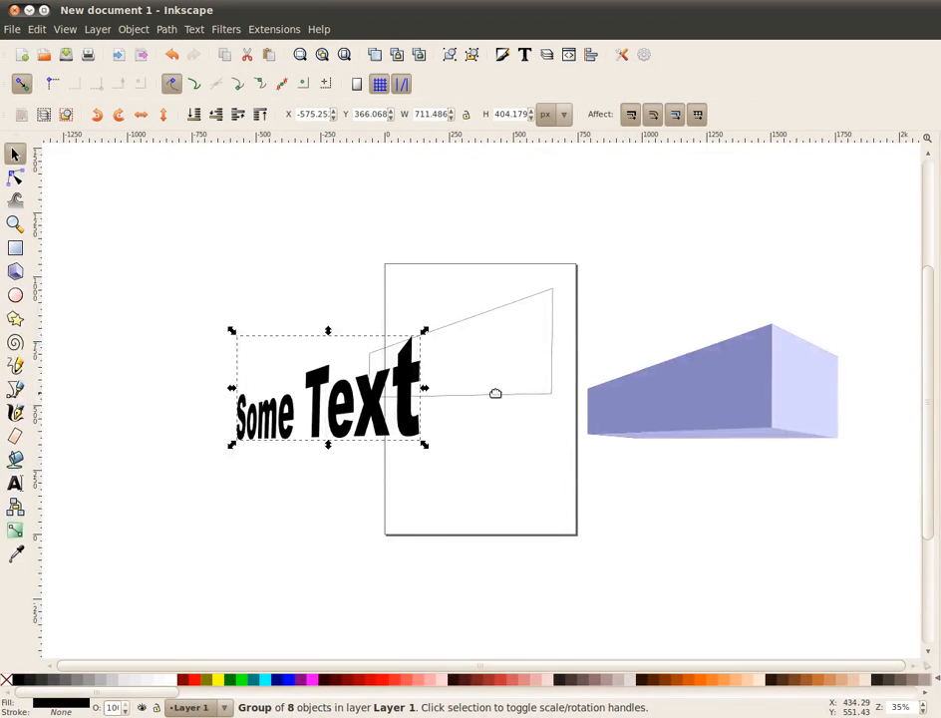
left_click_drag(310, 412, 480, 401)
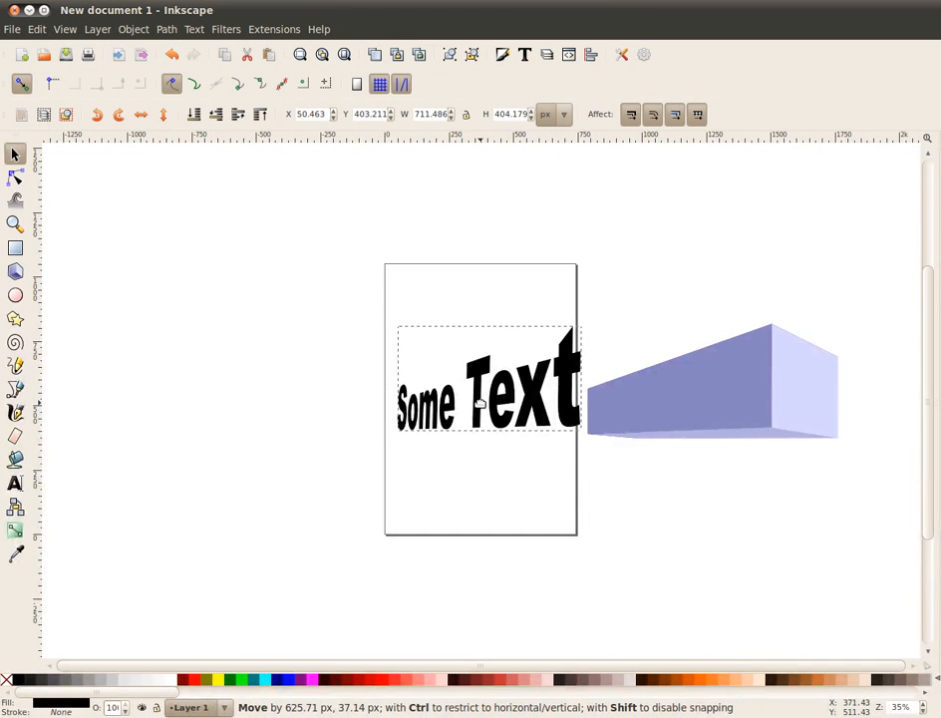
left_click_drag(480, 402, 476, 411)
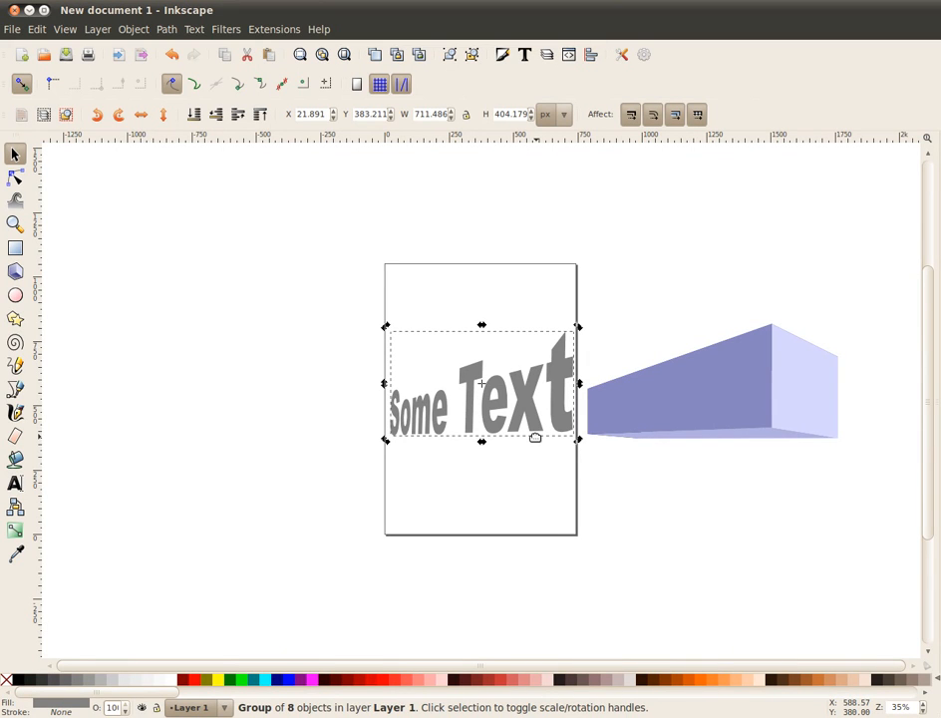
- Build up the text's depth by repeatedly duplicating the grey group and nudging each copy 2 px left until X is 11.891 px
key("ctrl")
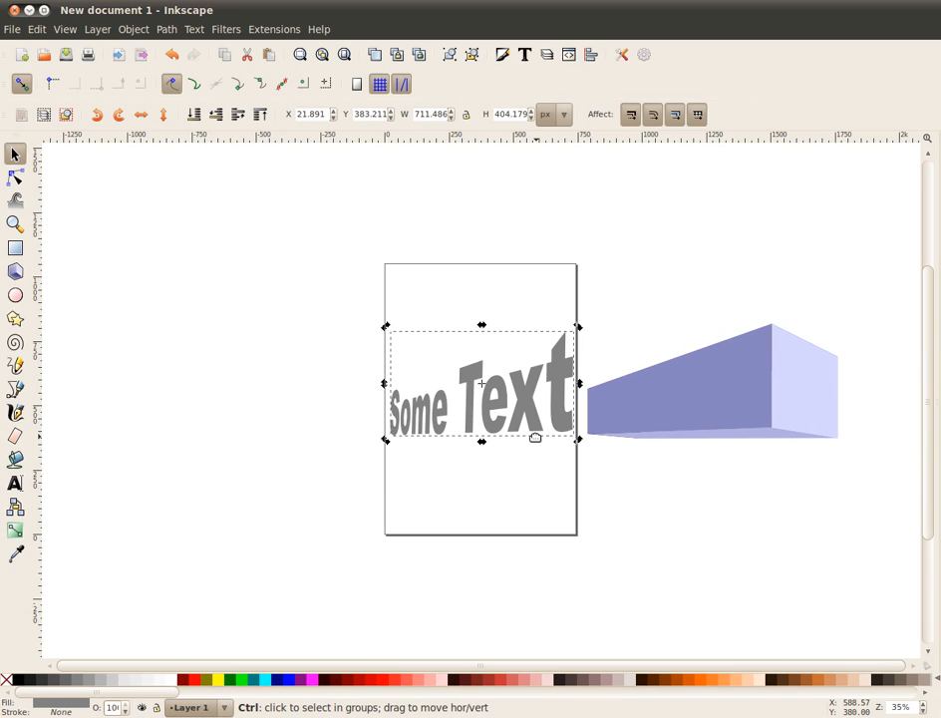
left_click_drag(535, 437, 537, 442)
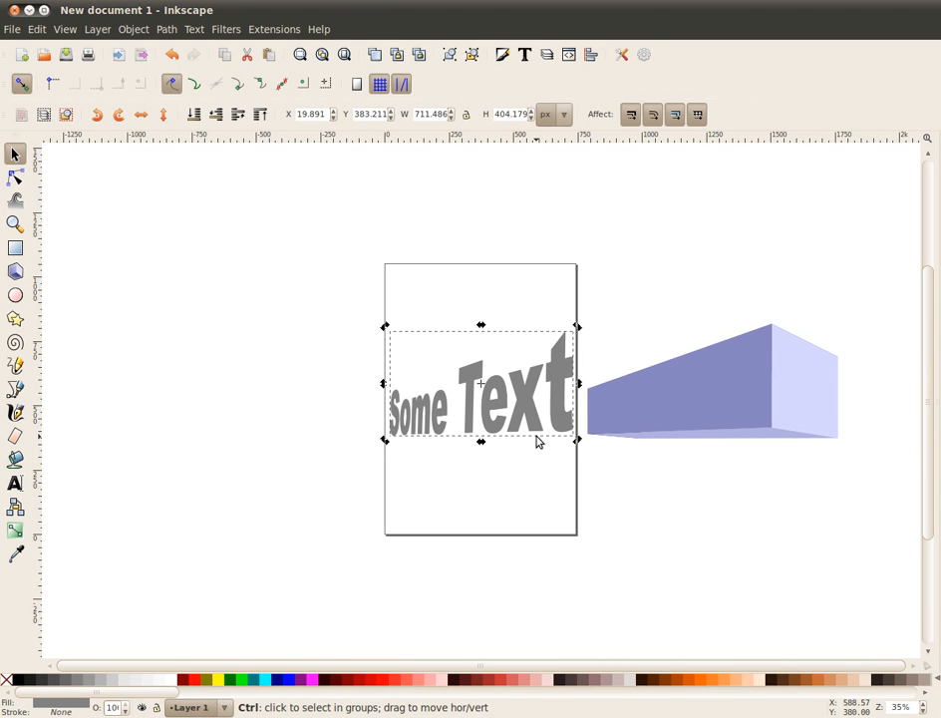
left_click_drag(538, 441, 535, 438)
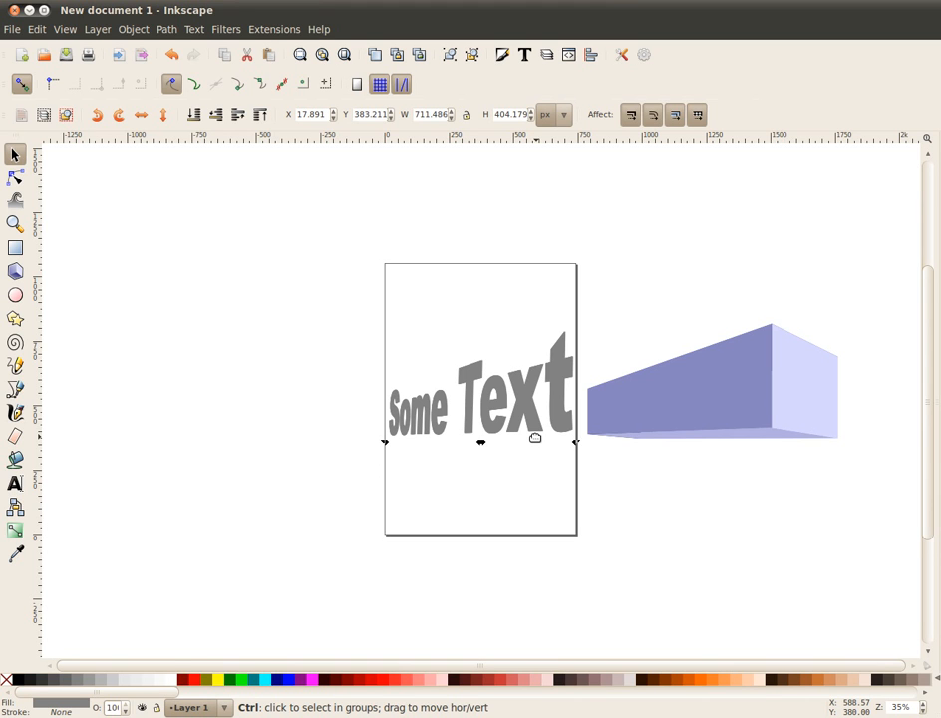
left_click_drag(535, 438, 535, 438)
scroll(535, 437, "up", 1)
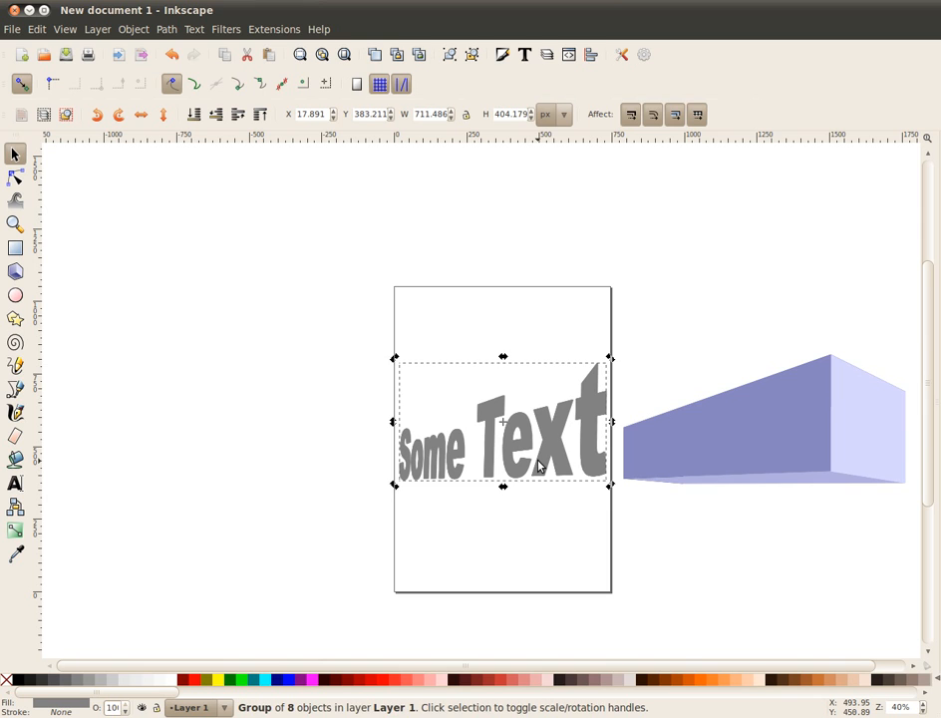
key("Left")
key("Left")
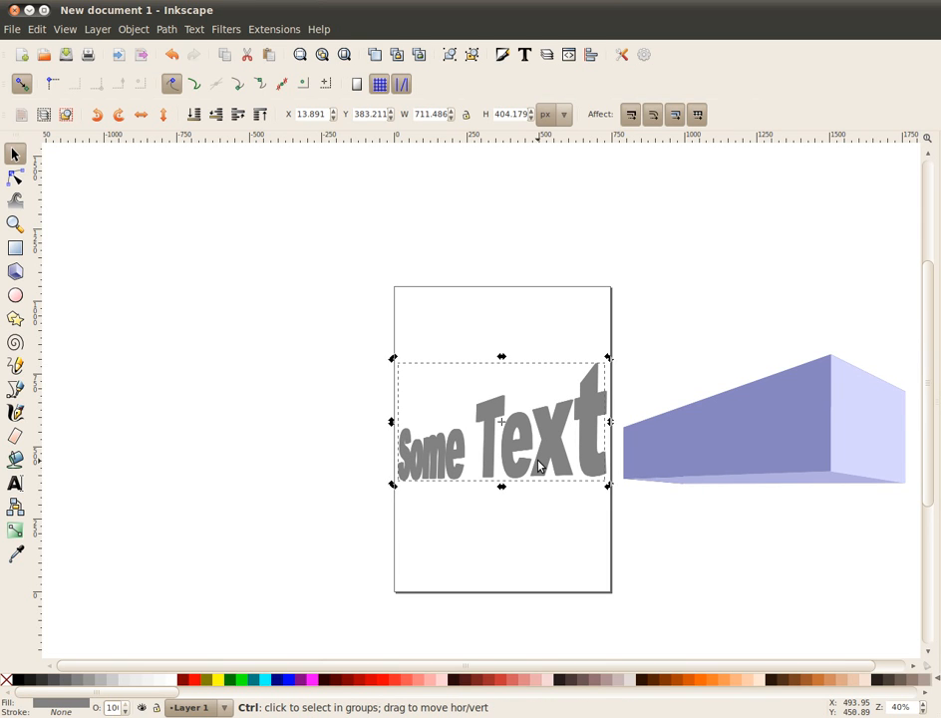
key("ctrl+Left")
key("Left")
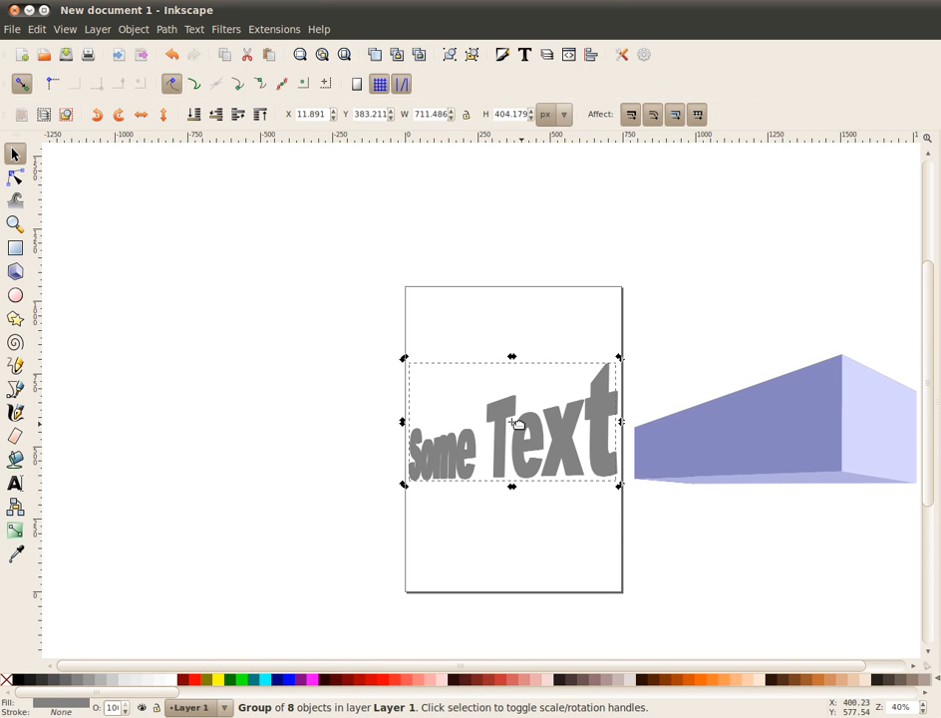
- Recolour the frontmost text copy, trying a red fill and settling on white
left_click(517, 424)
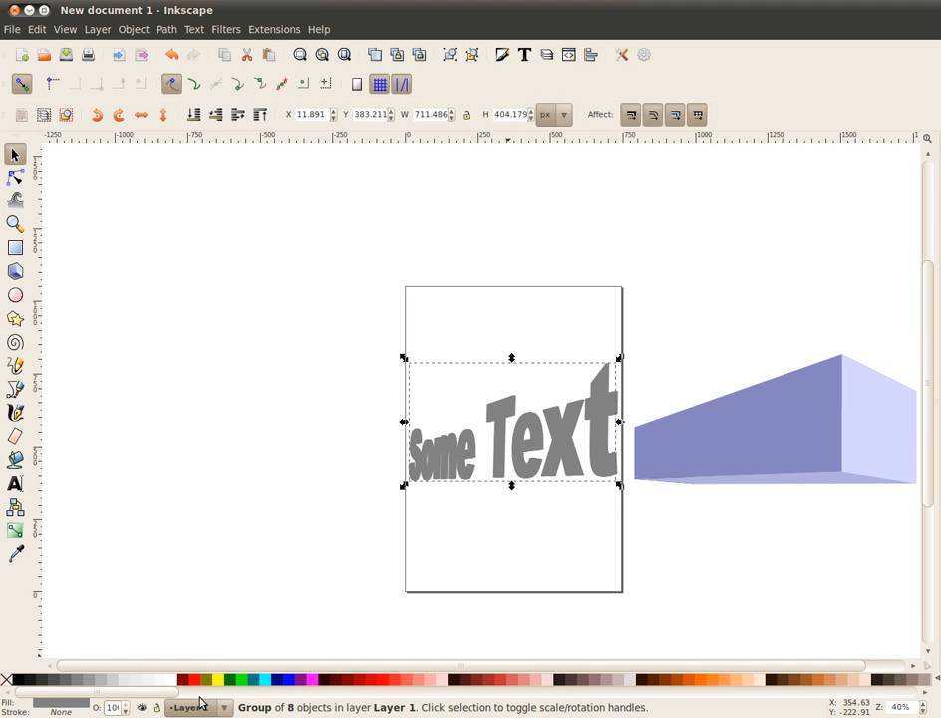
left_click(187, 679)
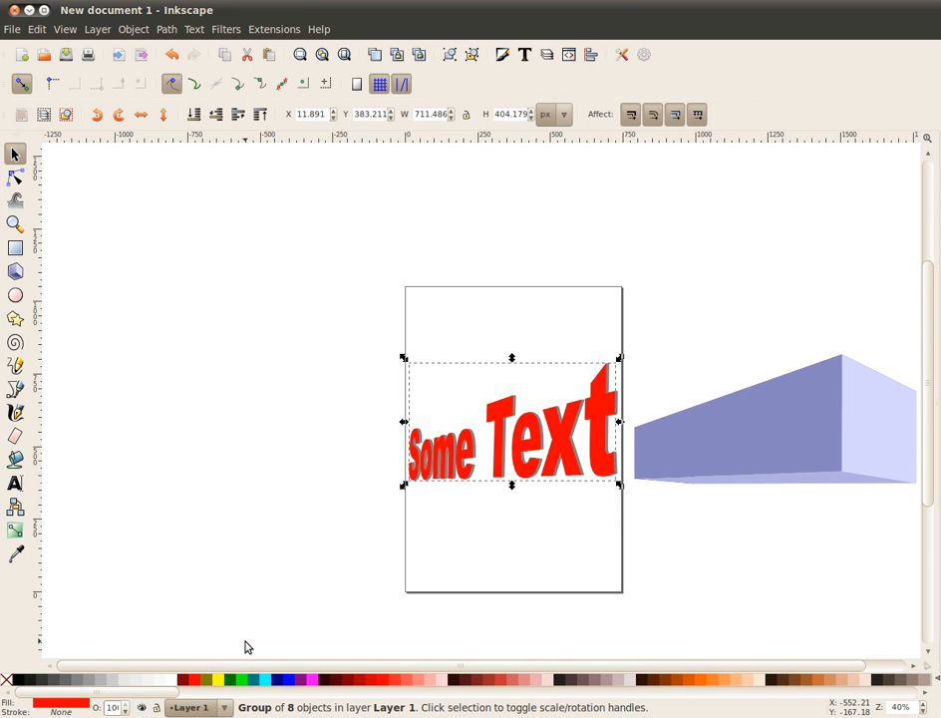
left_click(172, 680)
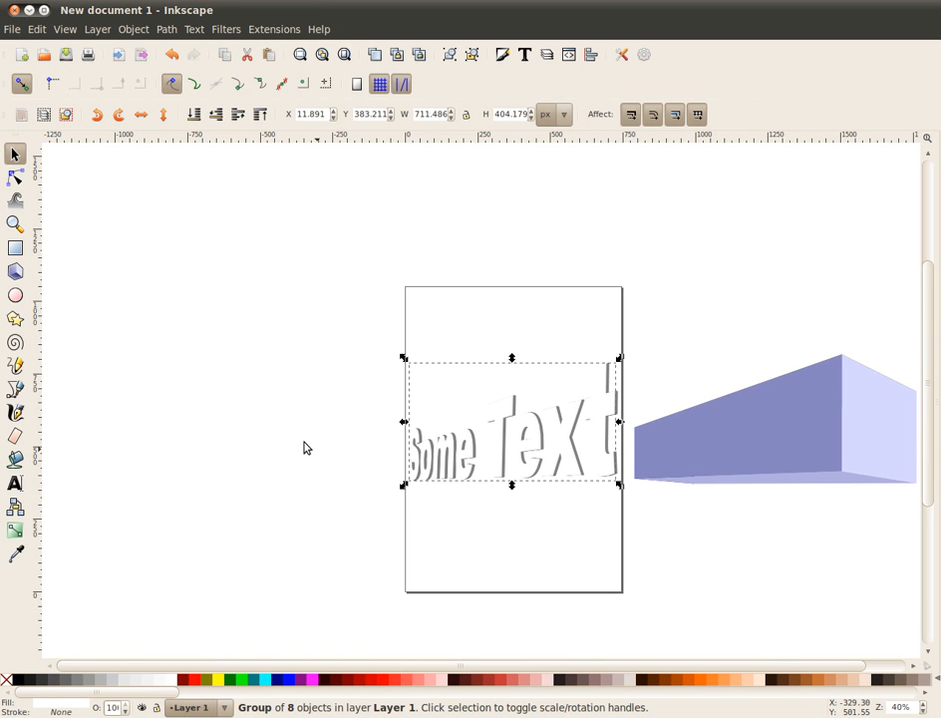
- Select the stacked text copies, and move the 3D box behind them to about X 23 px, Y 353 px, backing the lettering with its long face
left_click(382, 441)
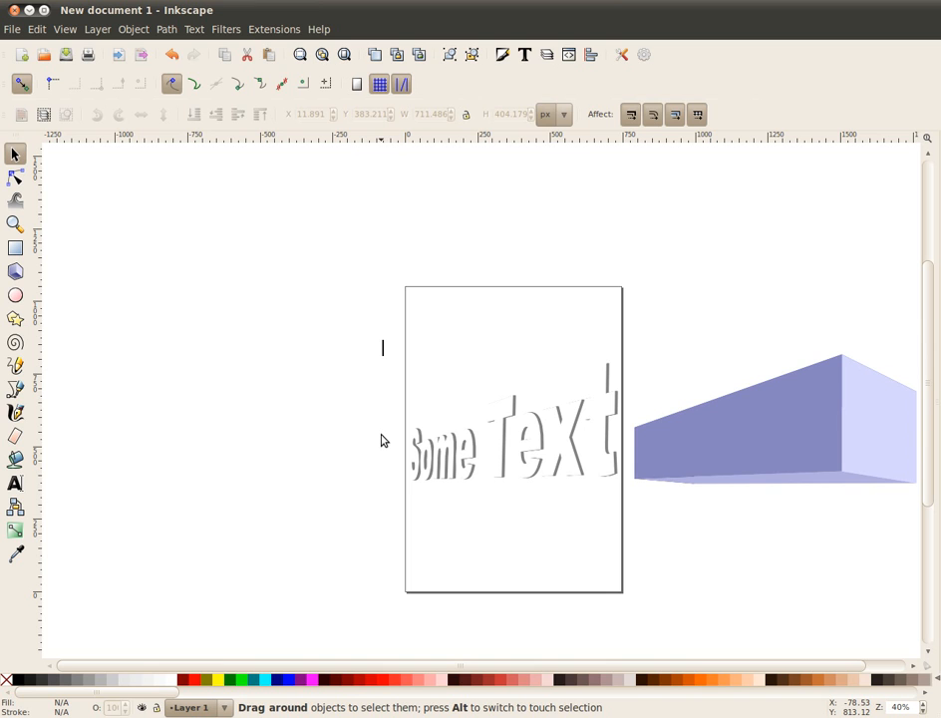
key("ctrl+a")
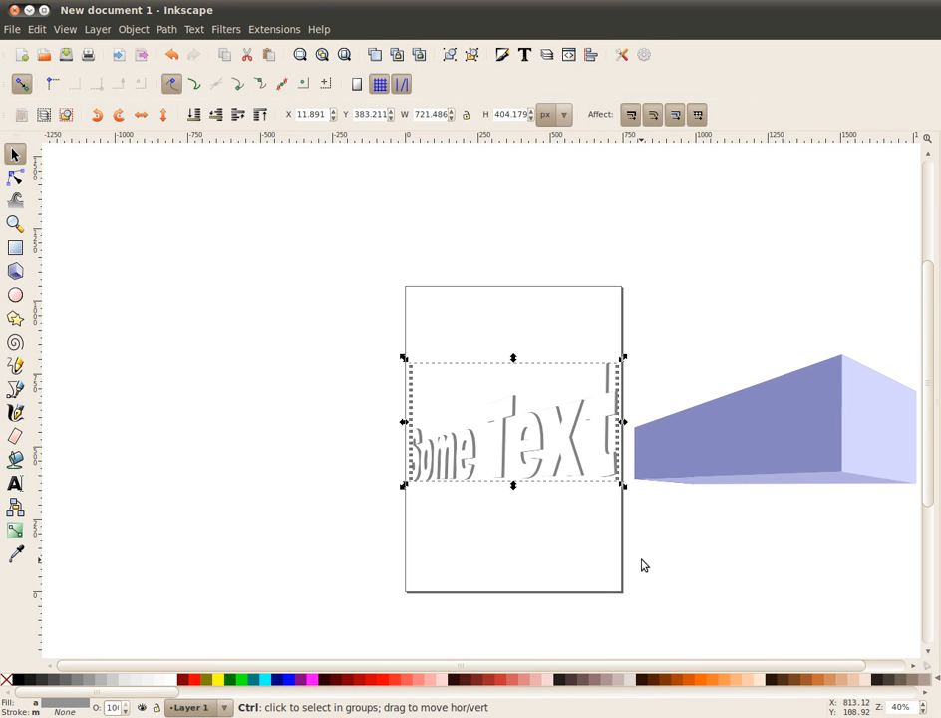
left_click_drag(789, 423, 698, 424)
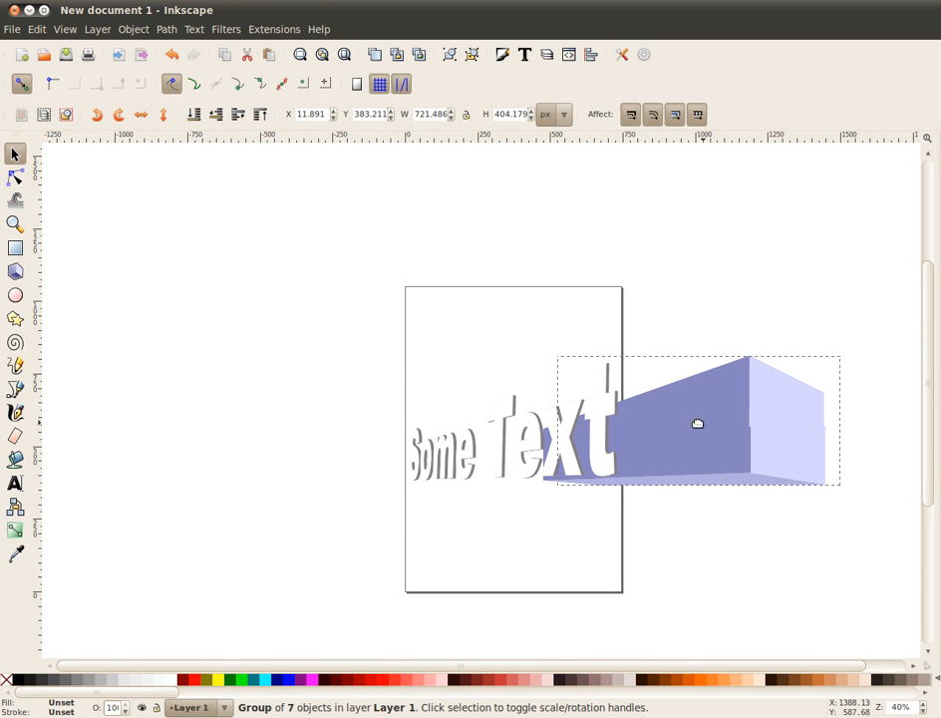
left_click_drag(698, 423, 580, 427)
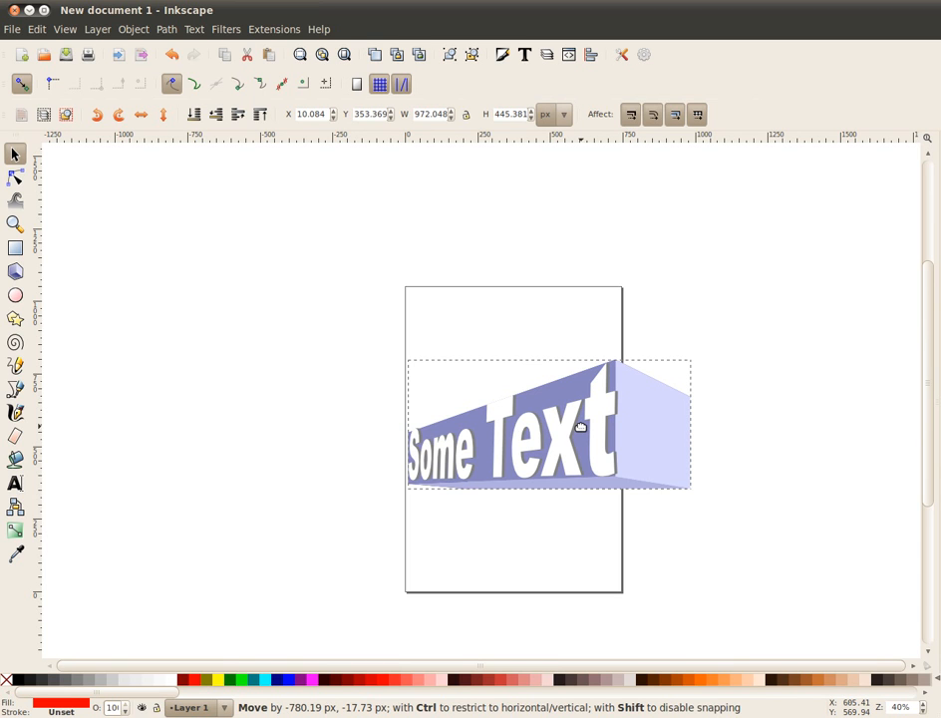
left_click_drag(580, 427, 585, 427)
left_click(587, 534)
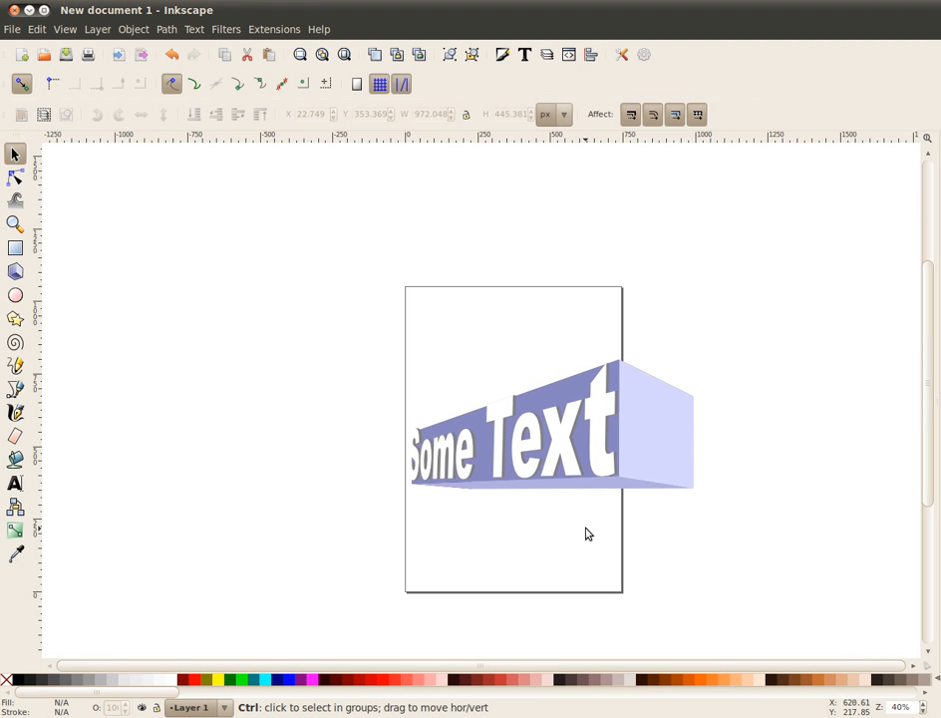
scroll(587, 535, "up", 2)
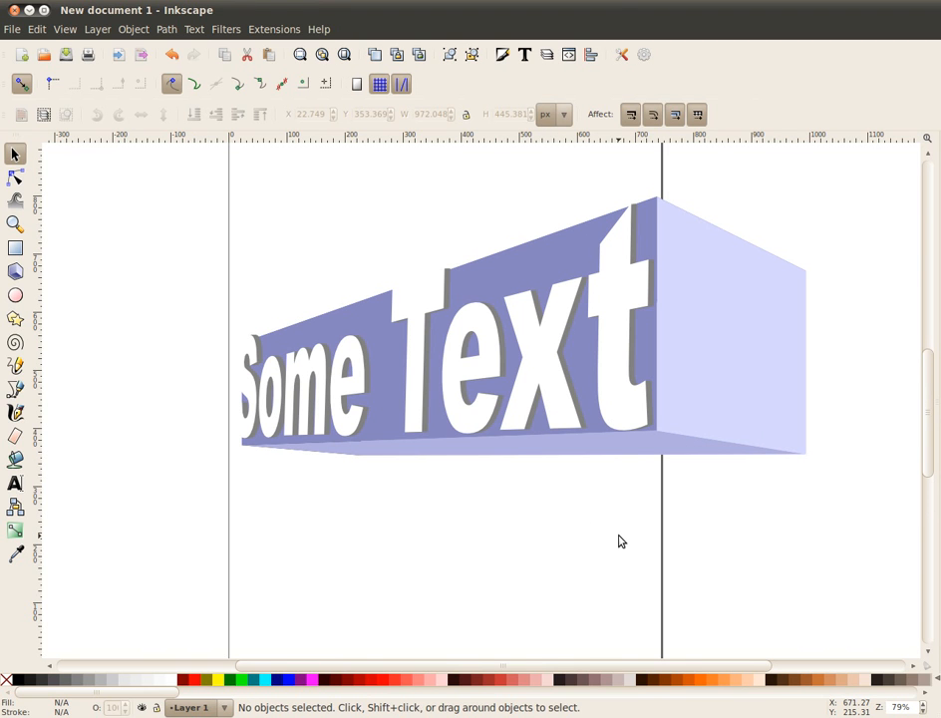